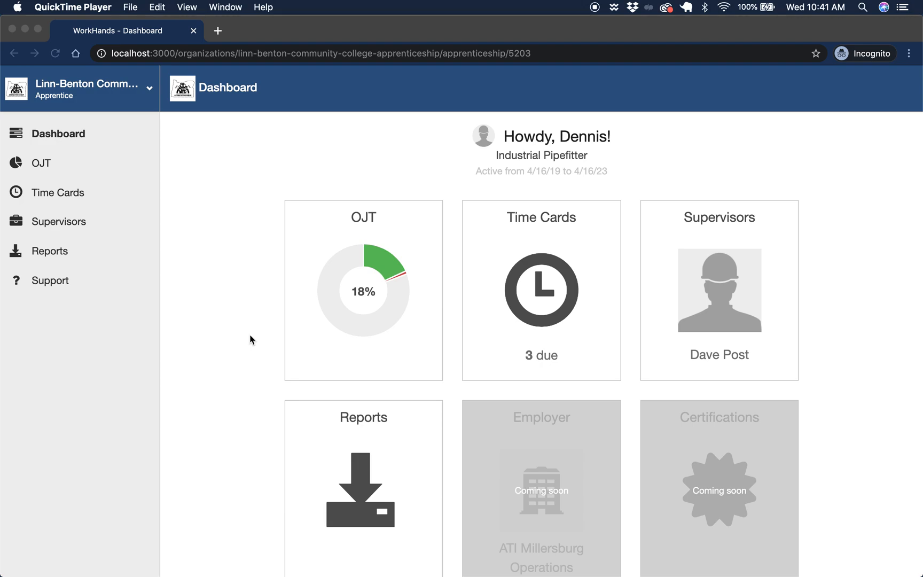
- Examine the apprentice's OJT page for overall completion and the hours logged in each Process Piping category
left_click(251, 340)
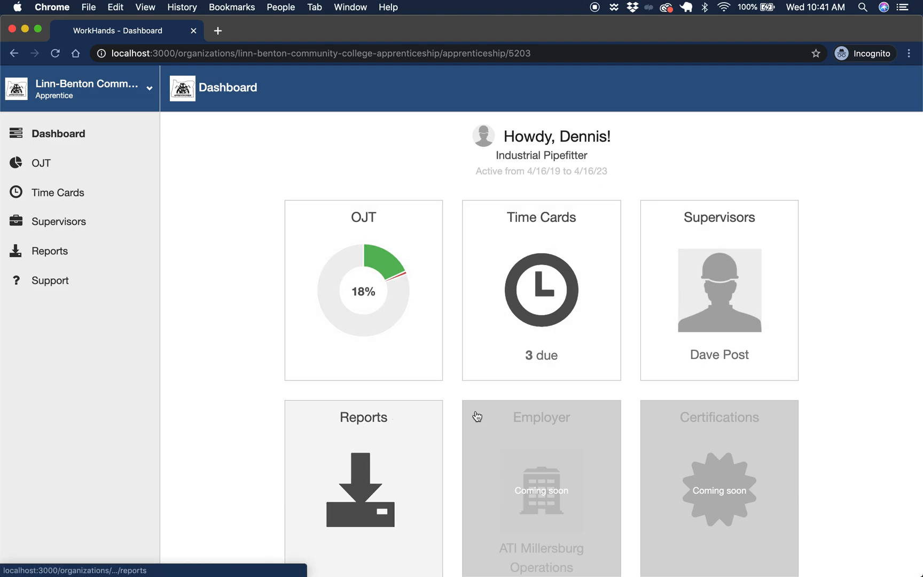
left_click(354, 253)
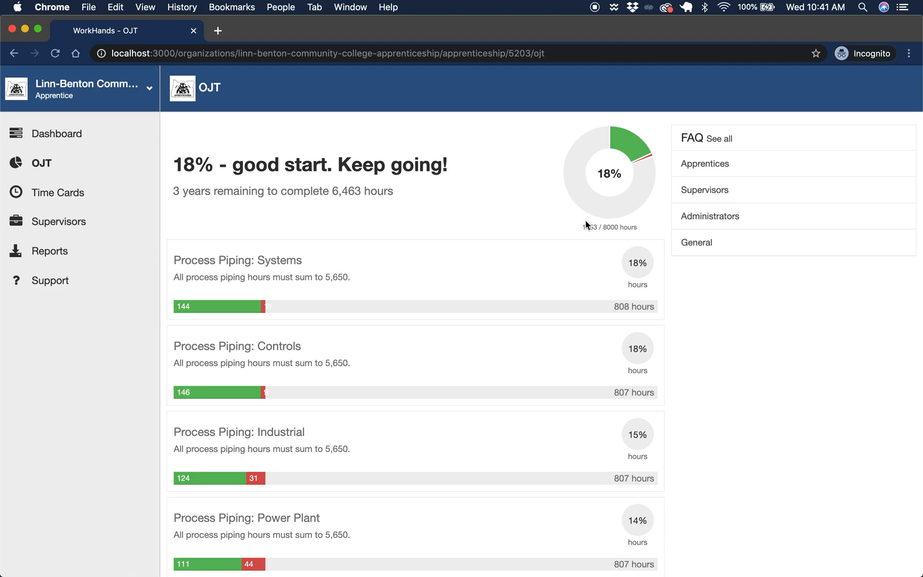
scroll(326, 420, "down", 10)
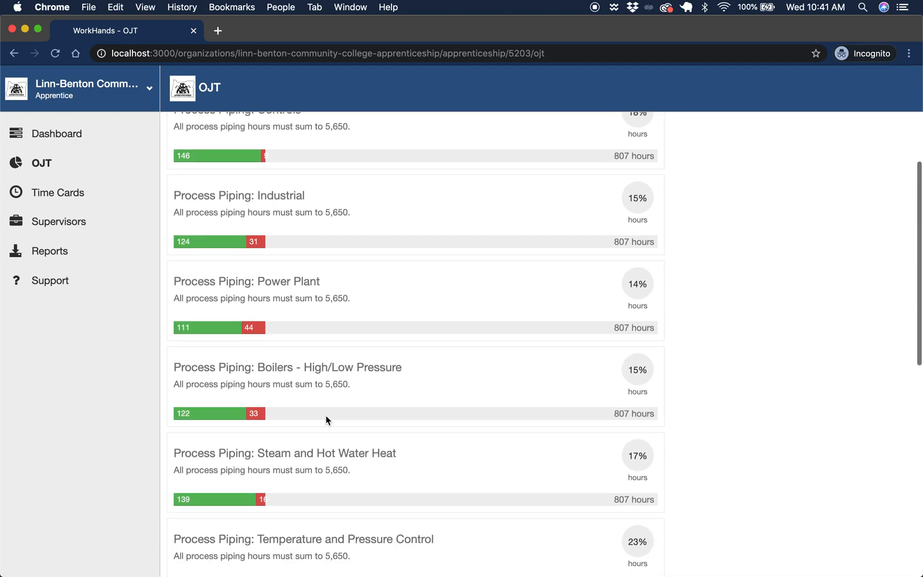
scroll(326, 419, "down", 5)
scroll(327, 363, "up", 20)
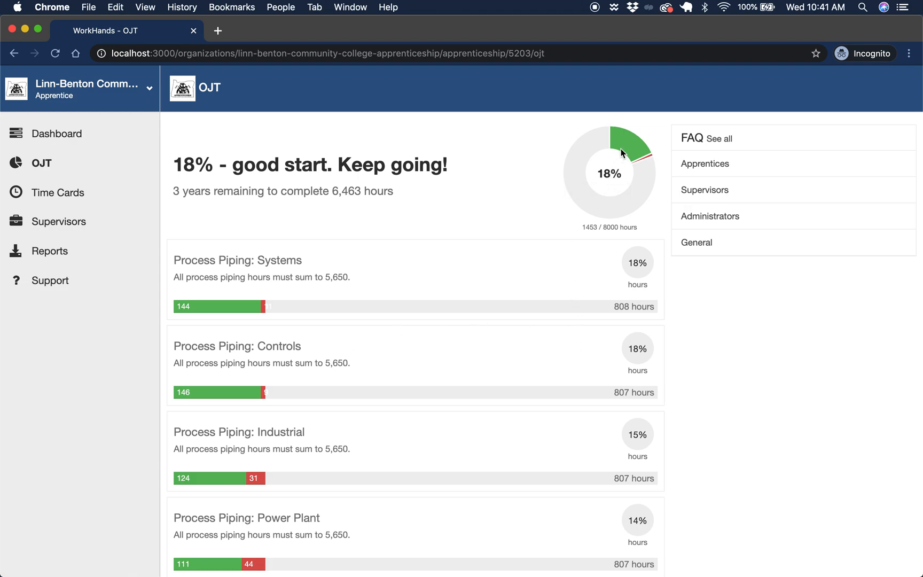
mouse_move(622, 145)
scroll(346, 413, "down", 3)
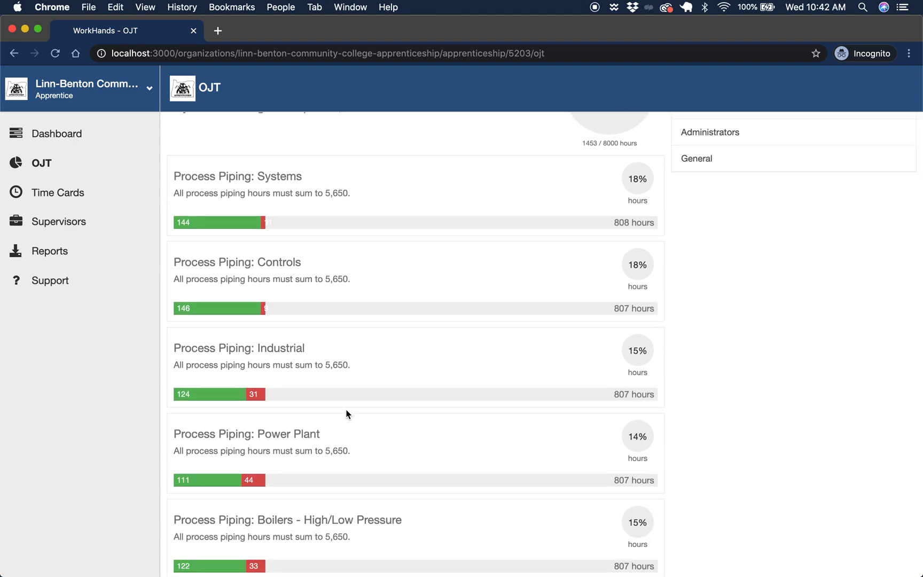
scroll(346, 413, "down", 1)
scroll(347, 411, "down", 5)
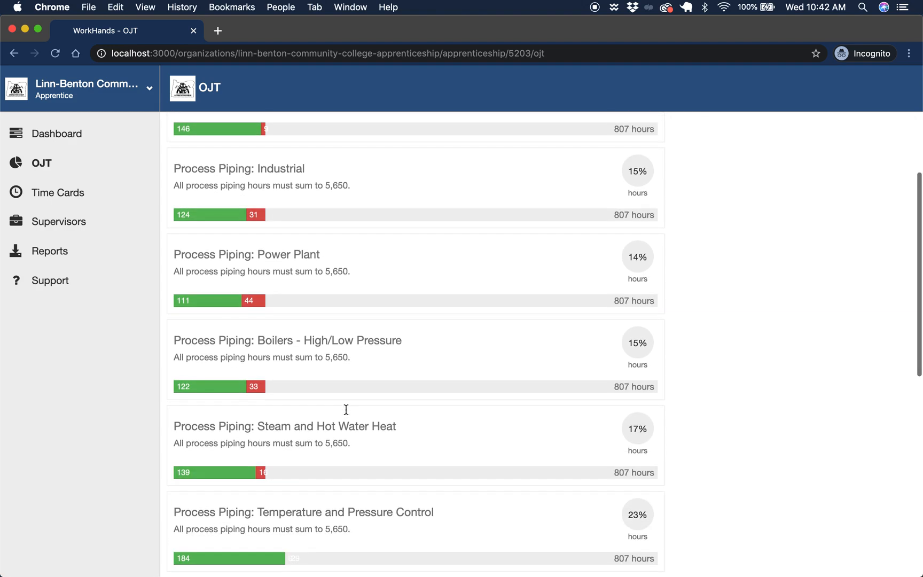
scroll(346, 410, "up", 3)
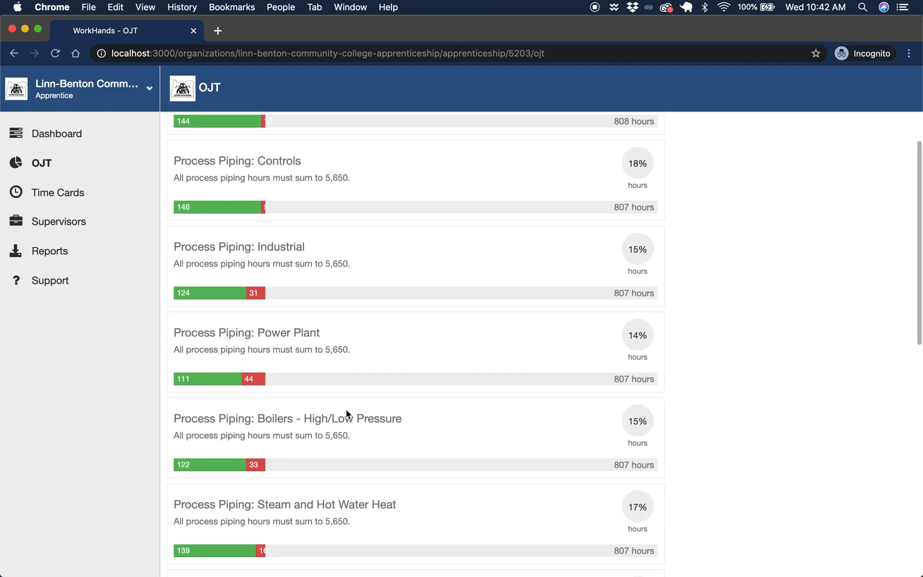
scroll(346, 413, "up", 5)
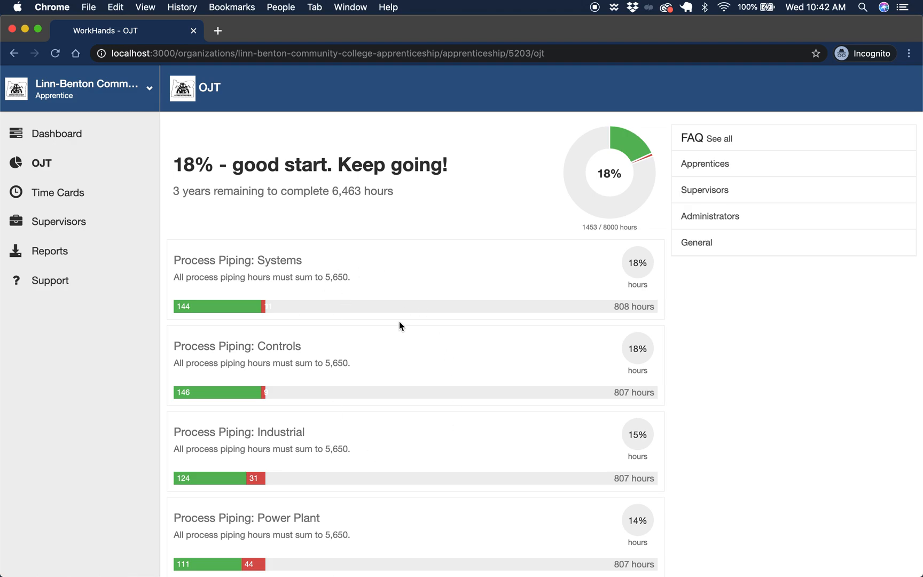
- Return to the dashboard and open the December 2019 time card that is due from the time cards list
left_click(100, 139)
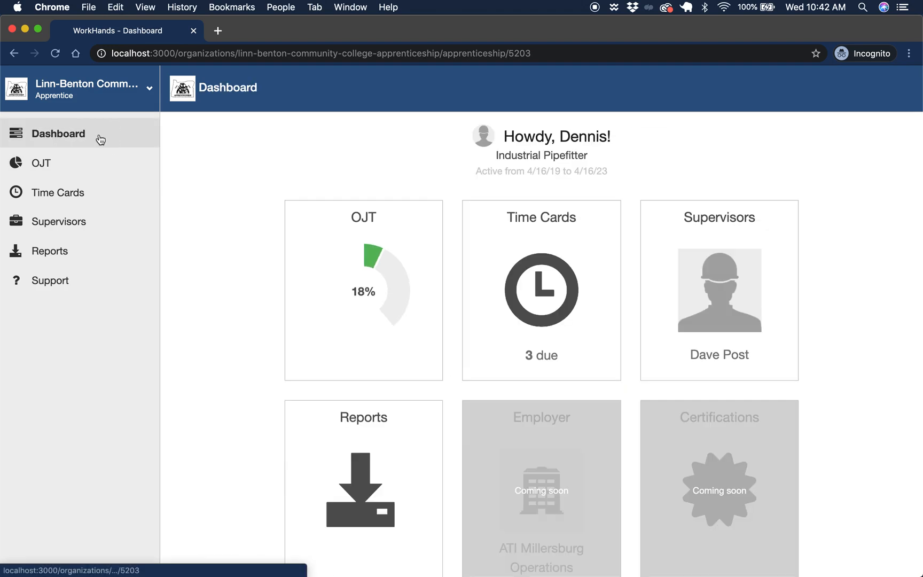
left_click(503, 282)
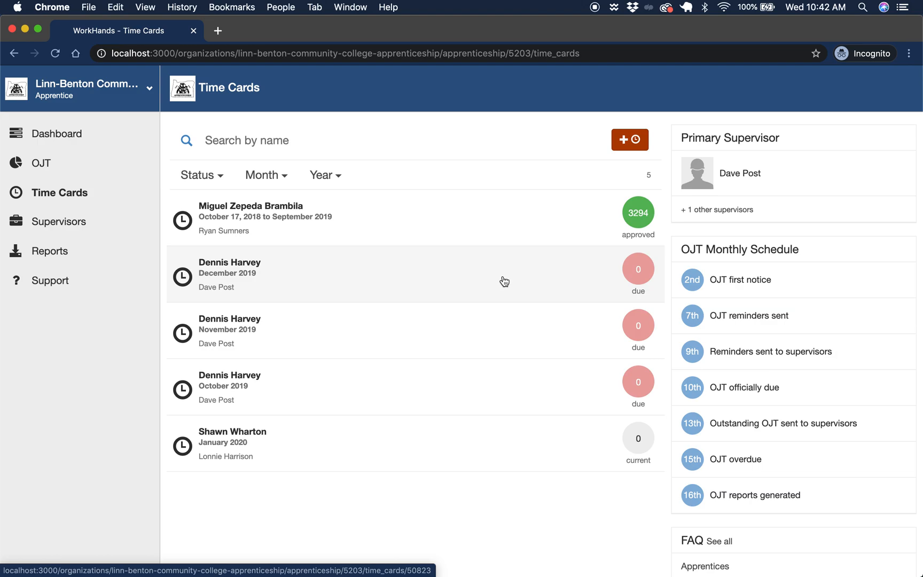
left_click(500, 278)
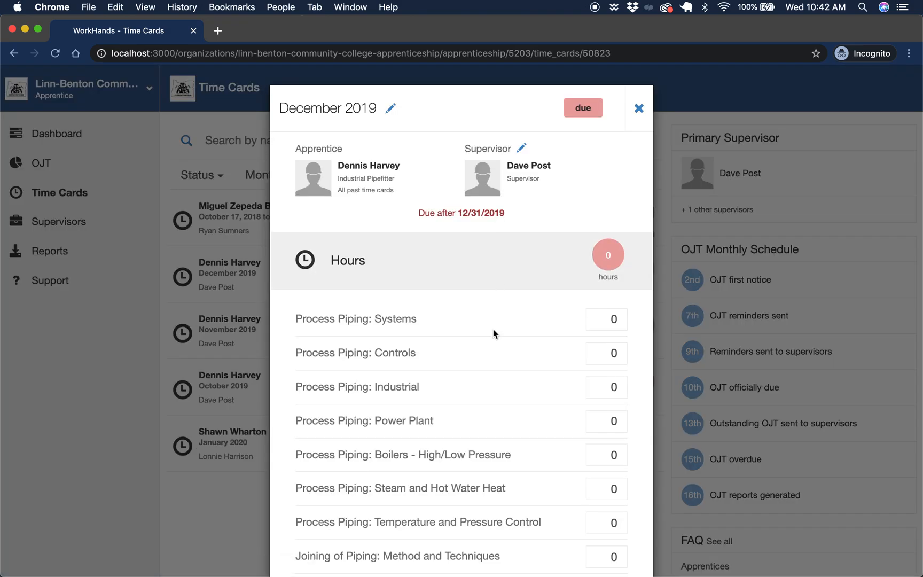
scroll(447, 428, "down", 5)
scroll(448, 454, "up", 5)
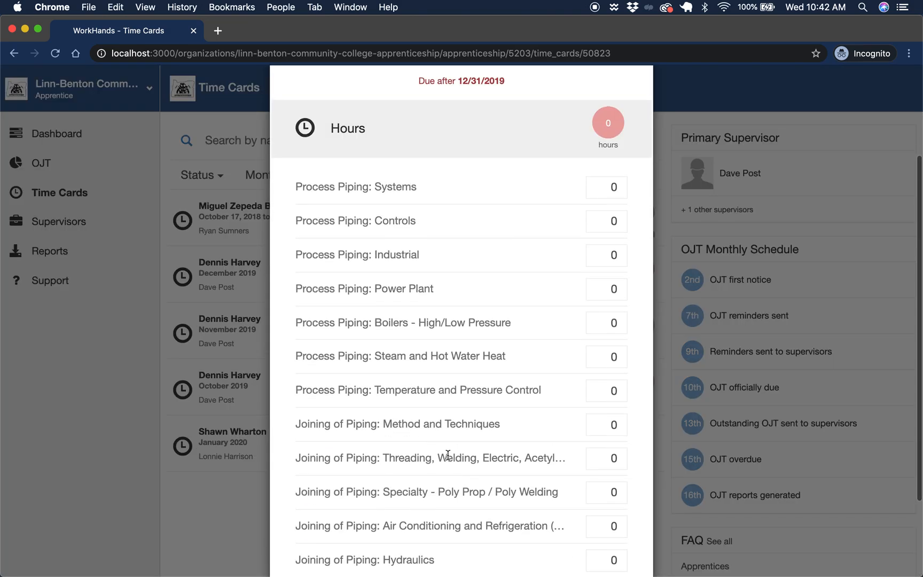
scroll(540, 445, "down", 1)
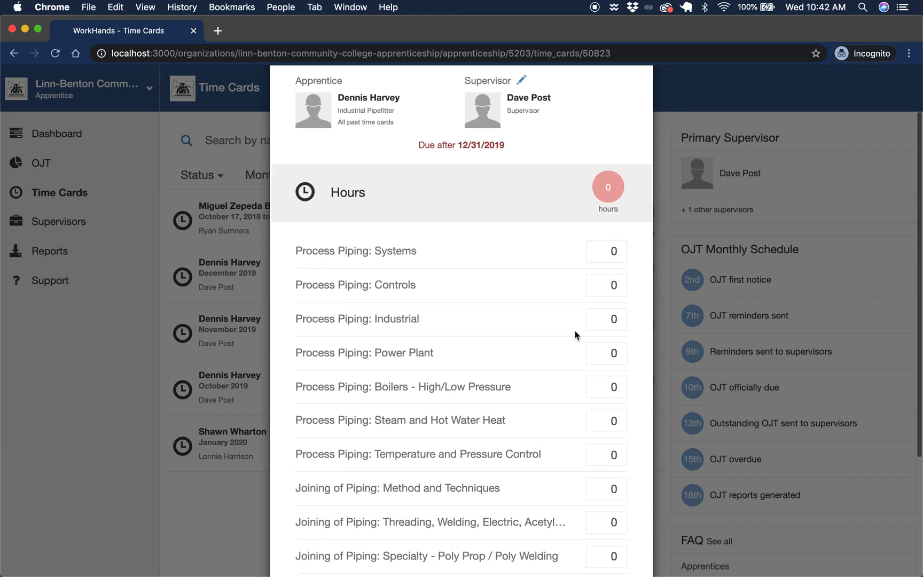
- Enter 40 hours each for Process Piping: Industrial, Power Plant, Boilers - High/Low Pressure, and Steam and Hot Water Heat
left_click(597, 320)
type("40")
key("Tab")
type("40")
key("Tab")
type("40")
key("Tab")
type("40")
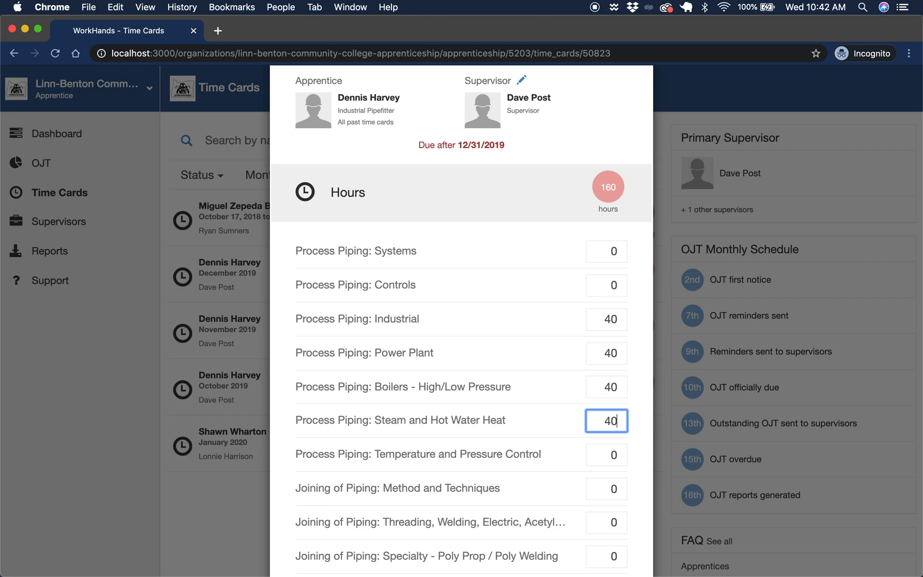
left_click(477, 449)
- Submit the December 2019 time card to the supervisor and close the submission confirmation
scroll(477, 449, "up", 2)
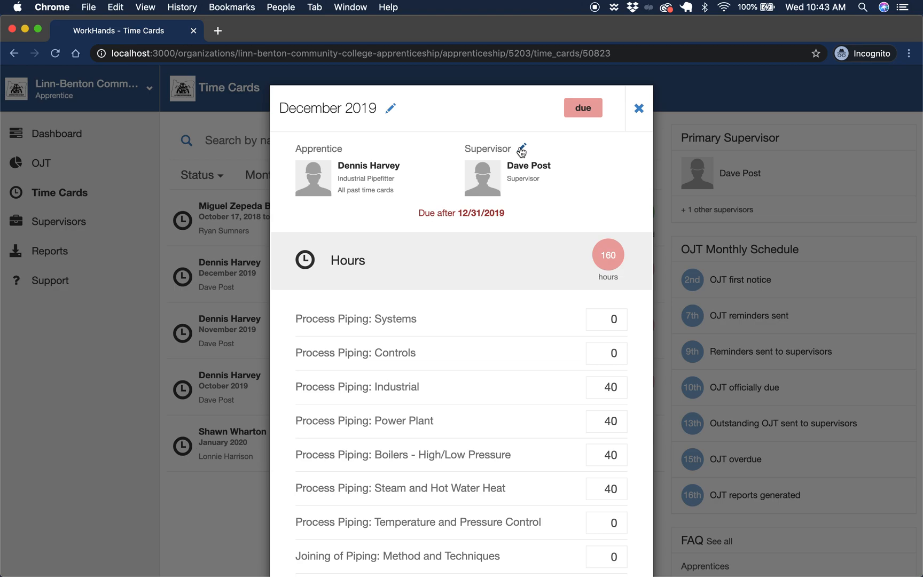
scroll(479, 374, "down", 5)
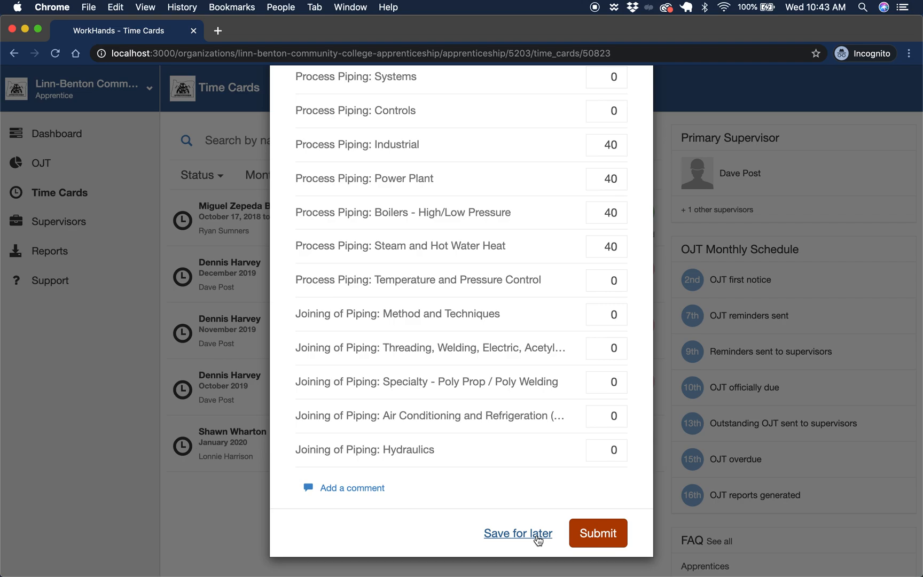
left_click(581, 535)
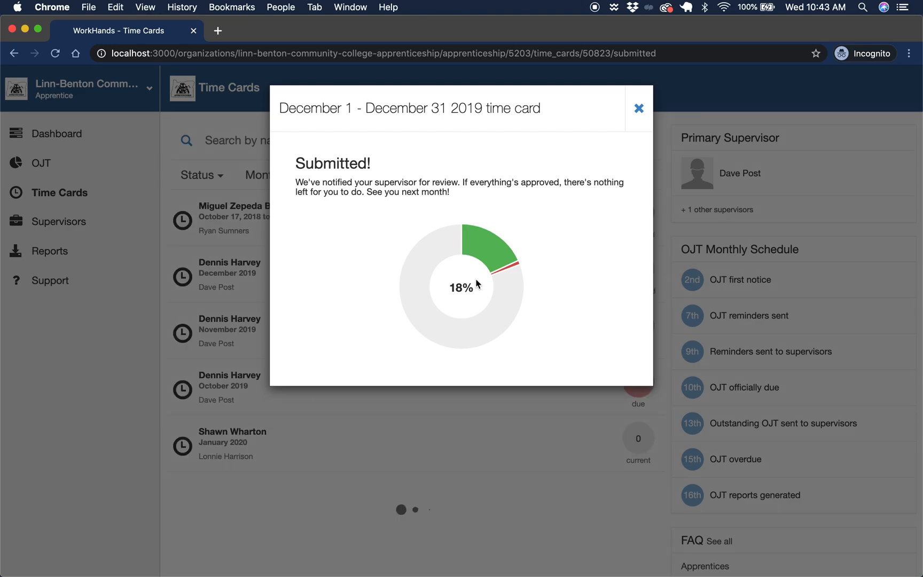
left_click(638, 108)
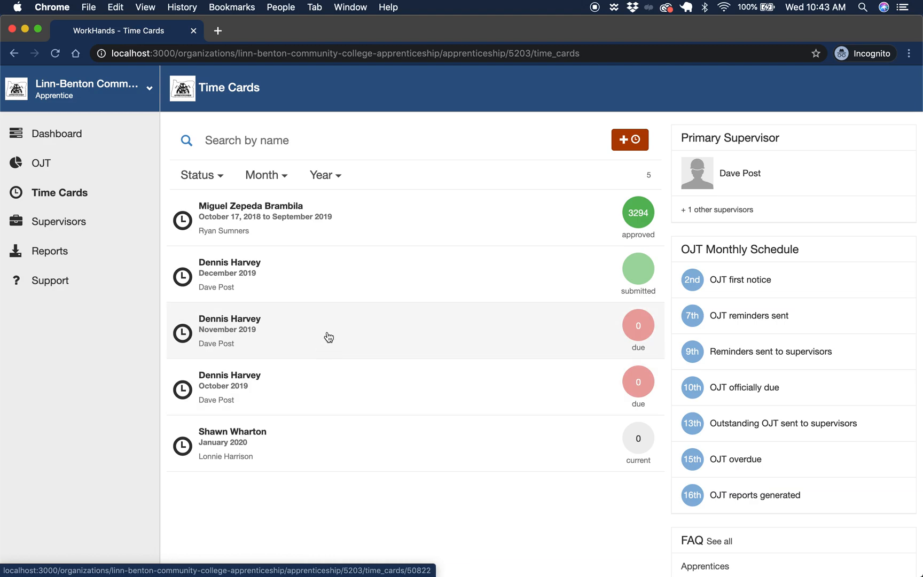
- Enable daily hours on the November 2019 time card and save it without submitting
left_click(328, 334)
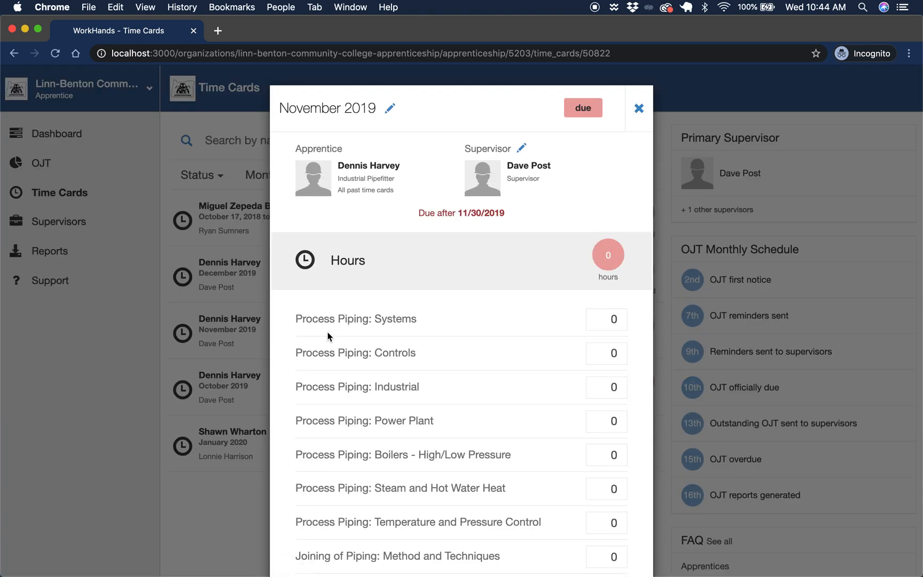
left_click(390, 108)
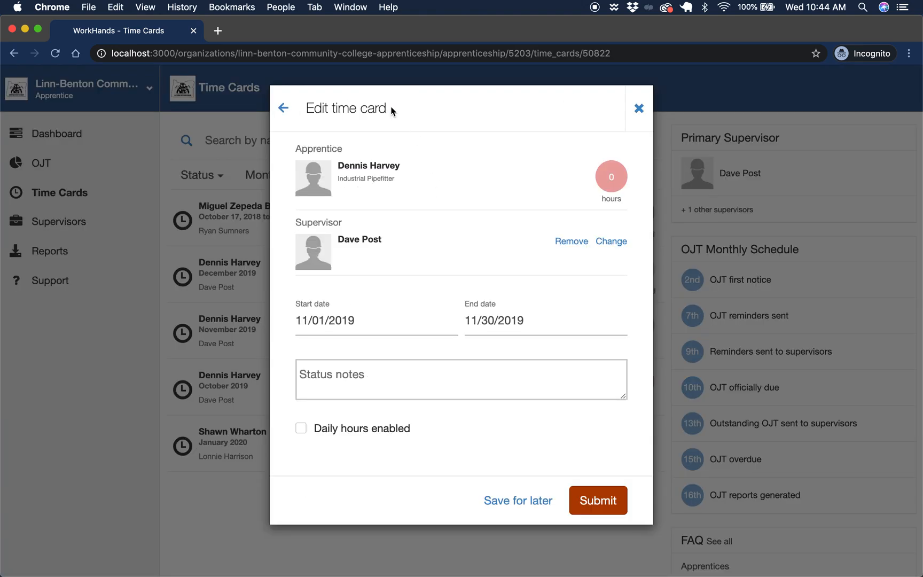
left_click(301, 430)
left_click(510, 499)
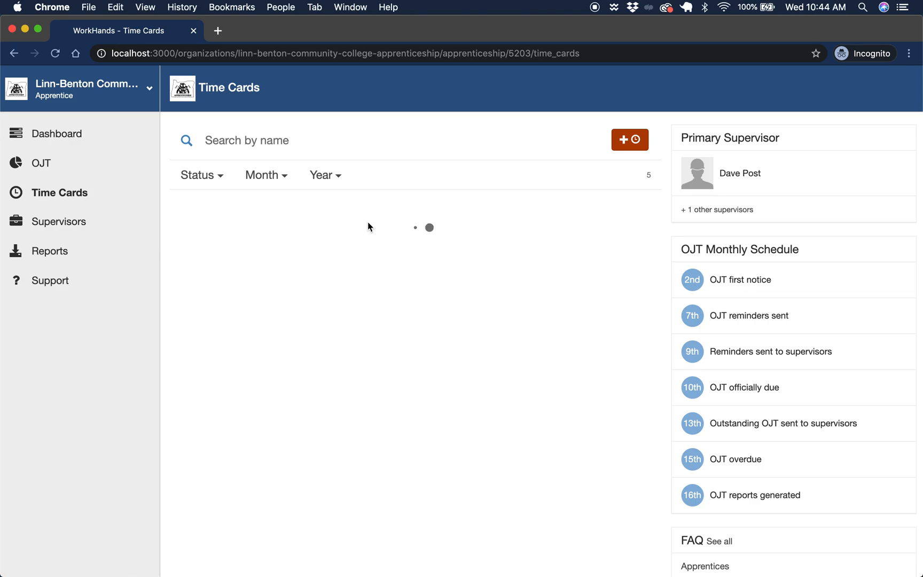
- In the November 2019 time card, log 2 hours each on November 4 for Process Piping: Systems, Controls, Industrial and Power Plant
left_click(396, 320)
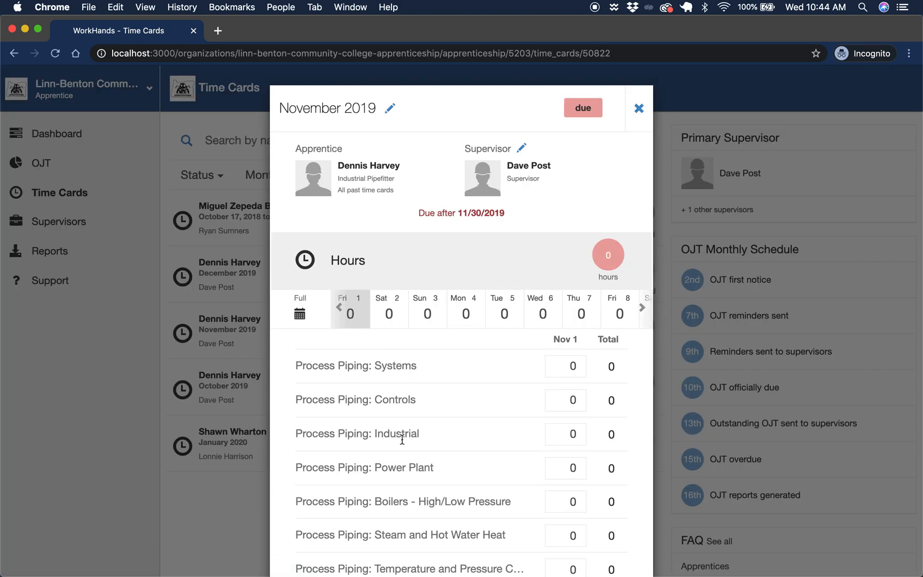
scroll(402, 440, "down", 3)
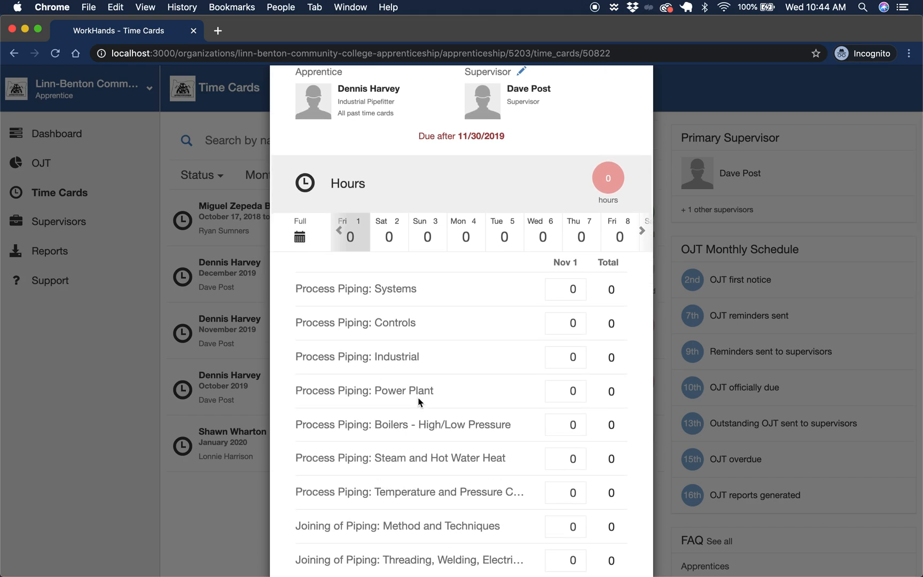
left_click(468, 235)
left_click(554, 287)
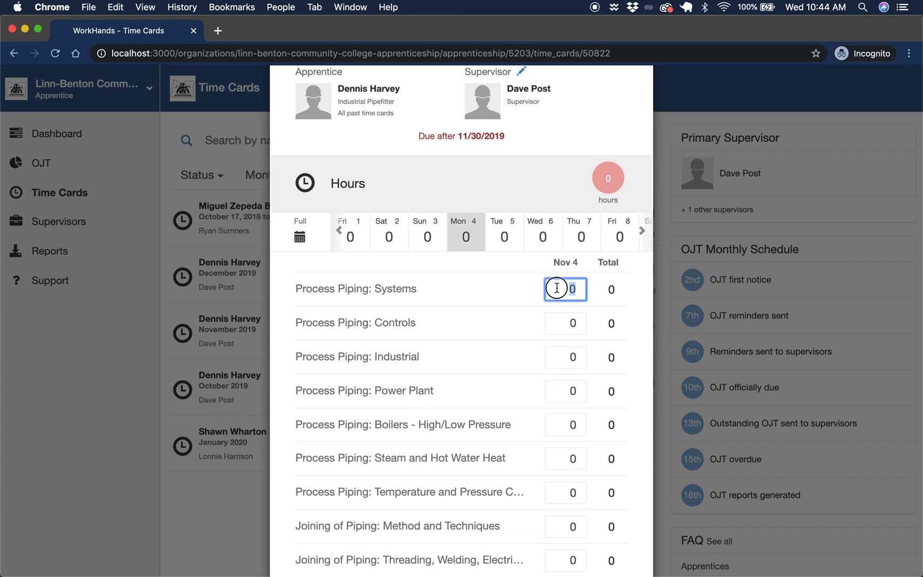
type("2")
key("Tab")
type("2")
key("Tab")
type("2")
key("Tab")
type("2")
- Log 4 hours each on November 5 for Process Piping: Industrial and Power Plant
left_click(508, 227)
left_click(564, 362)
type("4")
key("Tab")
type("4")
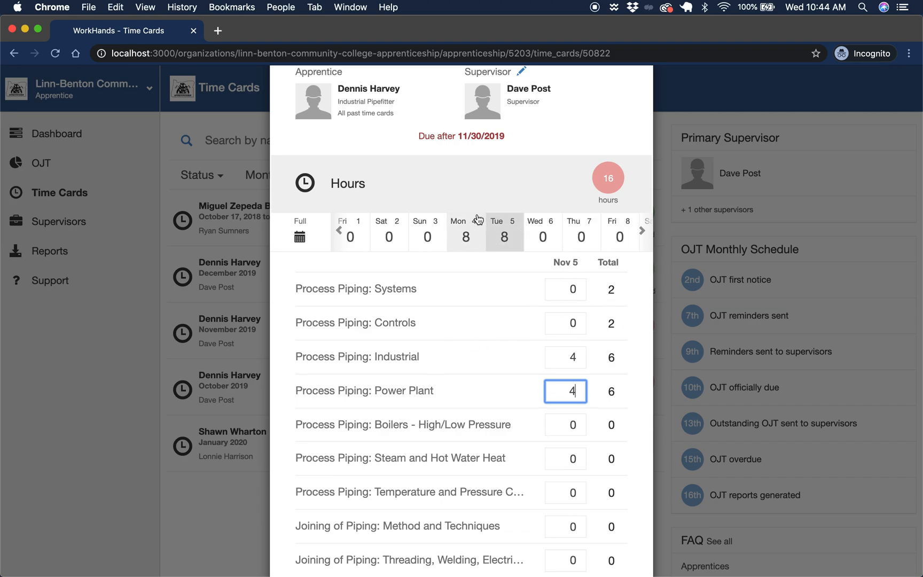
left_click(425, 375)
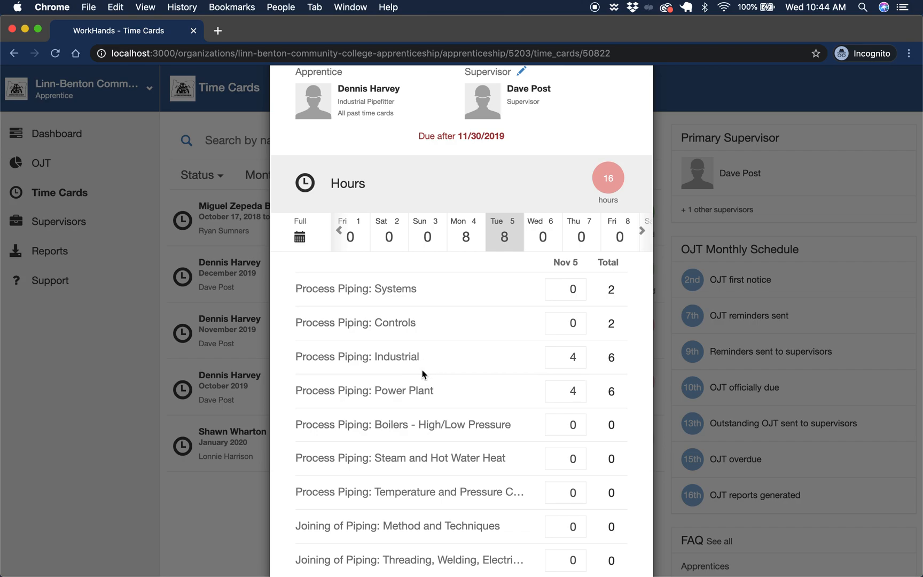
- Review the full-month calendar and daily hours of the November 2019 time card, and save it without submitting
left_click(300, 234)
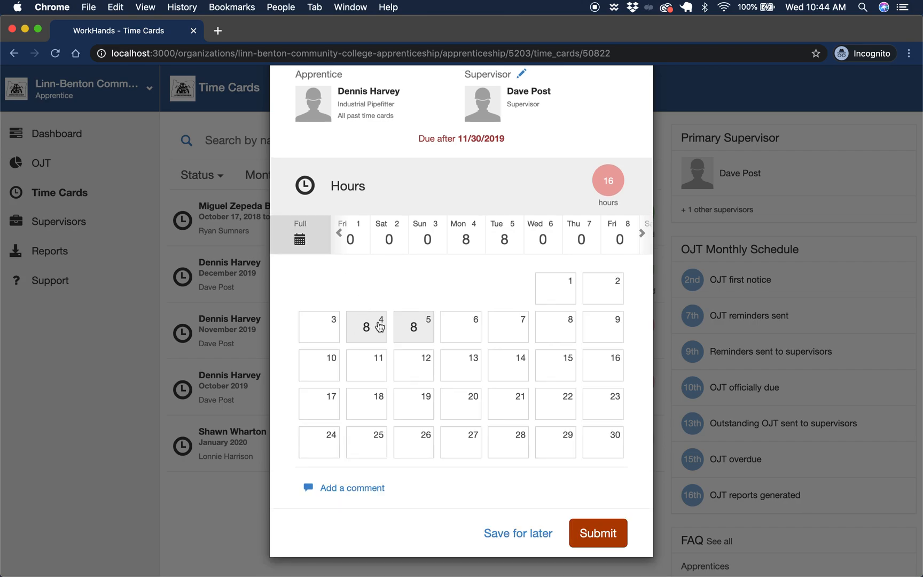
scroll(548, 240, "right", 15)
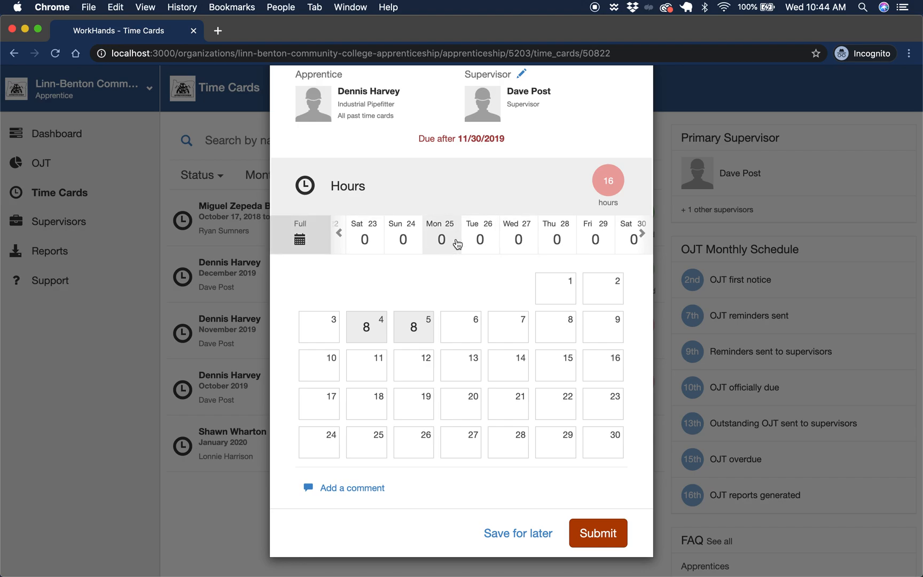
scroll(444, 241, "left", 15)
left_click(500, 235)
scroll(500, 342, "down", 5)
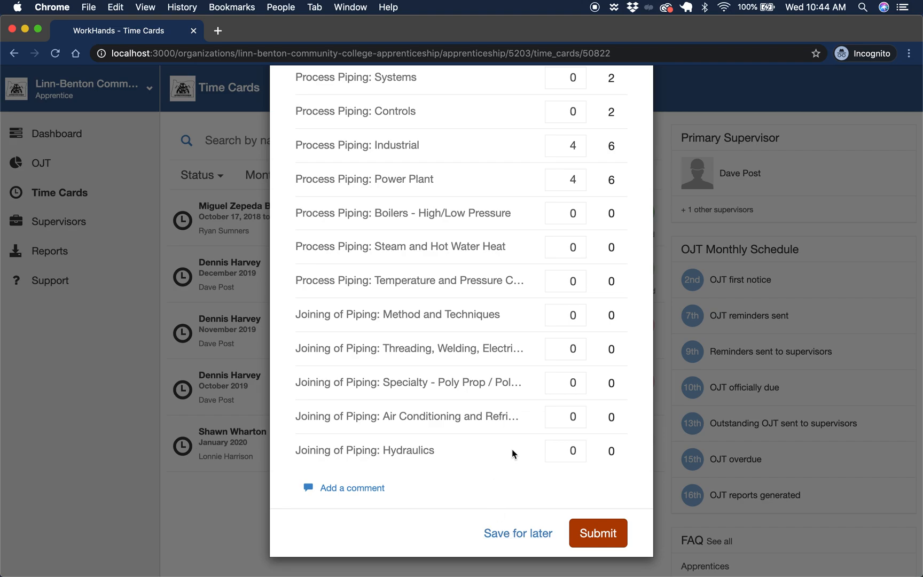
left_click(530, 532)
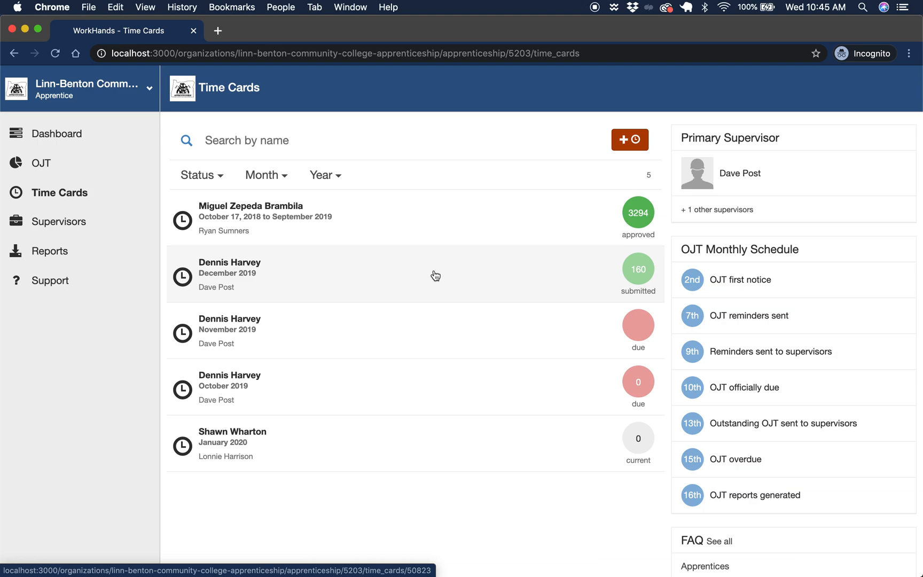
- View the support chat from the dashboard, close it, and minimize the browser window
left_click(65, 134)
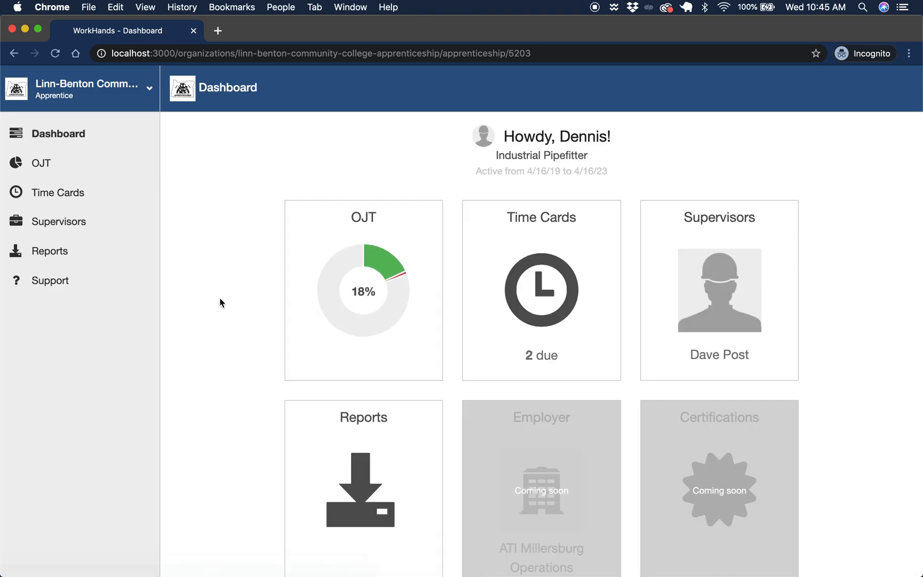
scroll(219, 298, "down", 2)
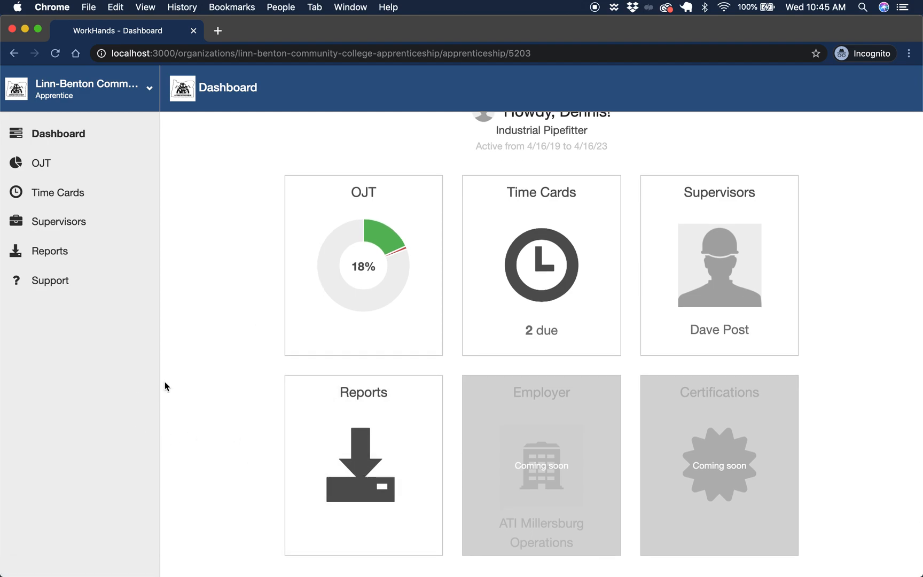
scroll(220, 320, "up", 3)
left_click(74, 279)
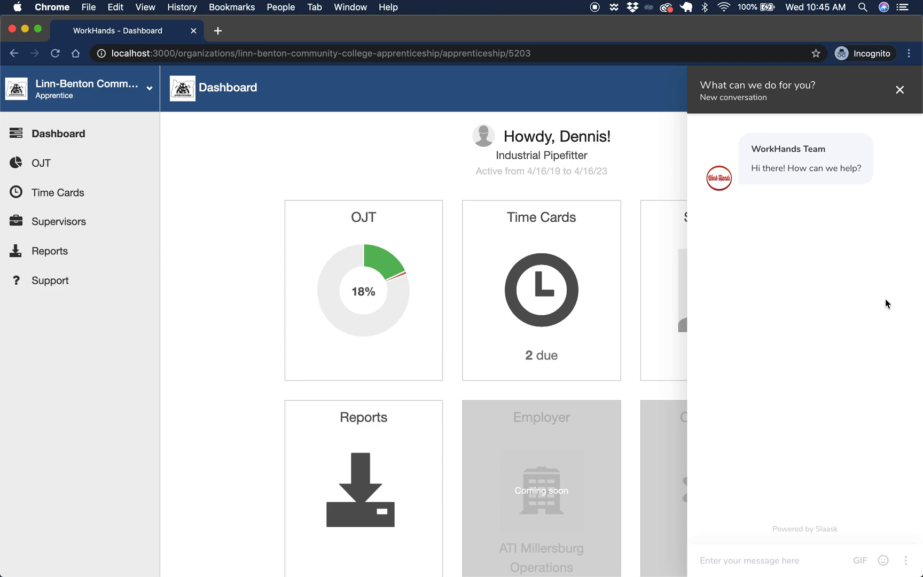
left_click(900, 89)
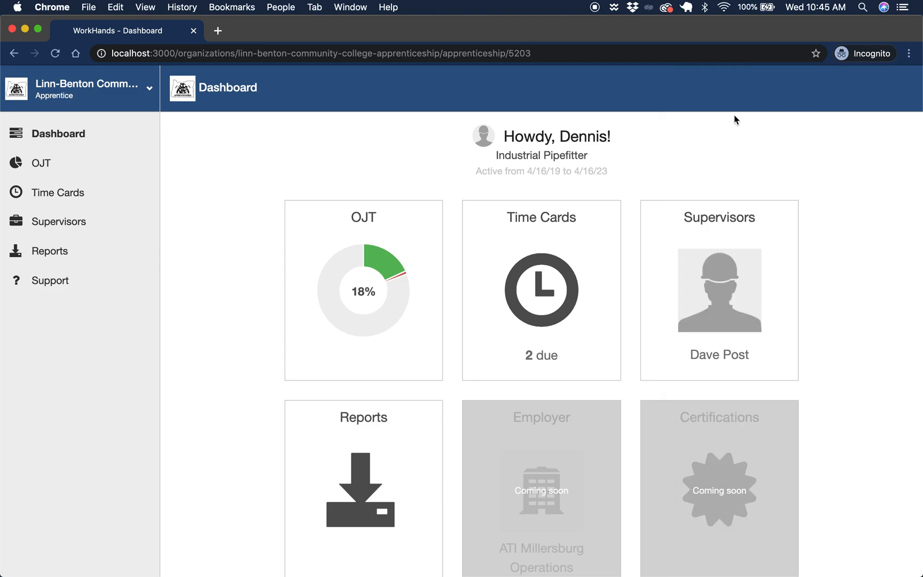
left_click(25, 30)
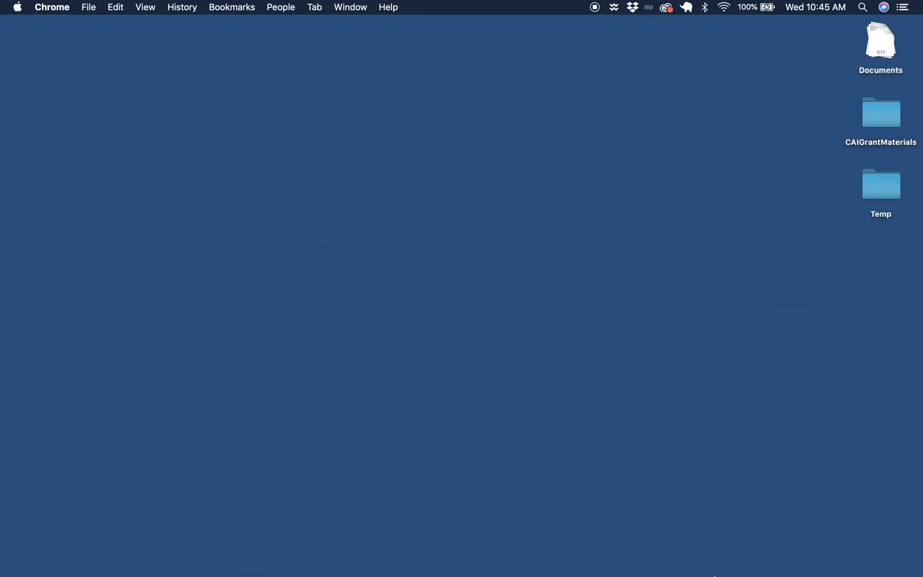
- Switch to the supervisor's WorkHands window, refresh the dashboard, and view the list of active apprentices before returning to the dashboard
left_click(846, 570)
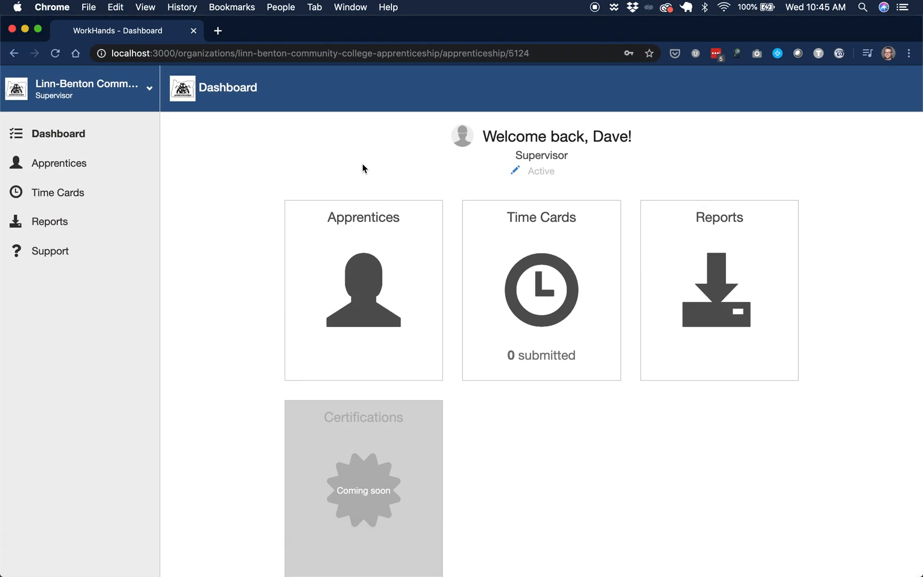
left_click(56, 54)
left_click(346, 257)
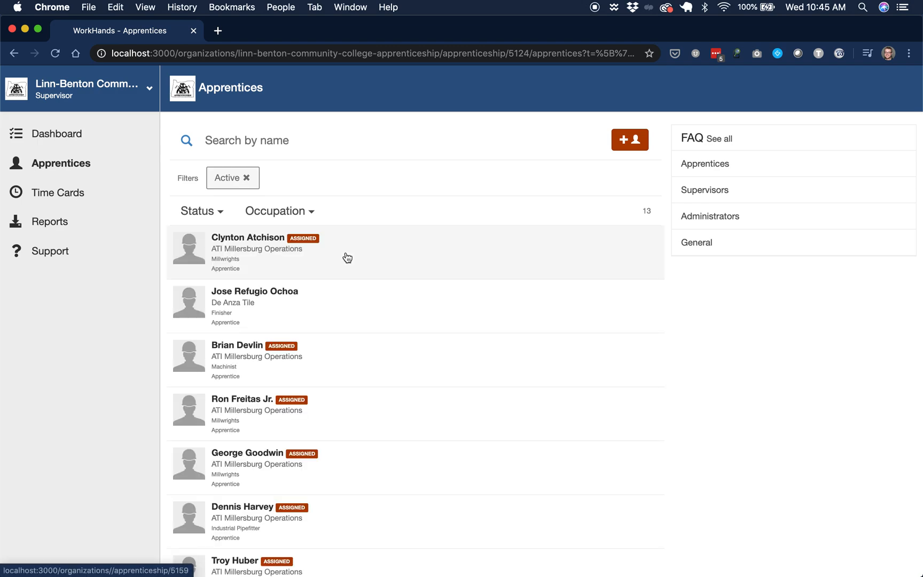
left_click(55, 145)
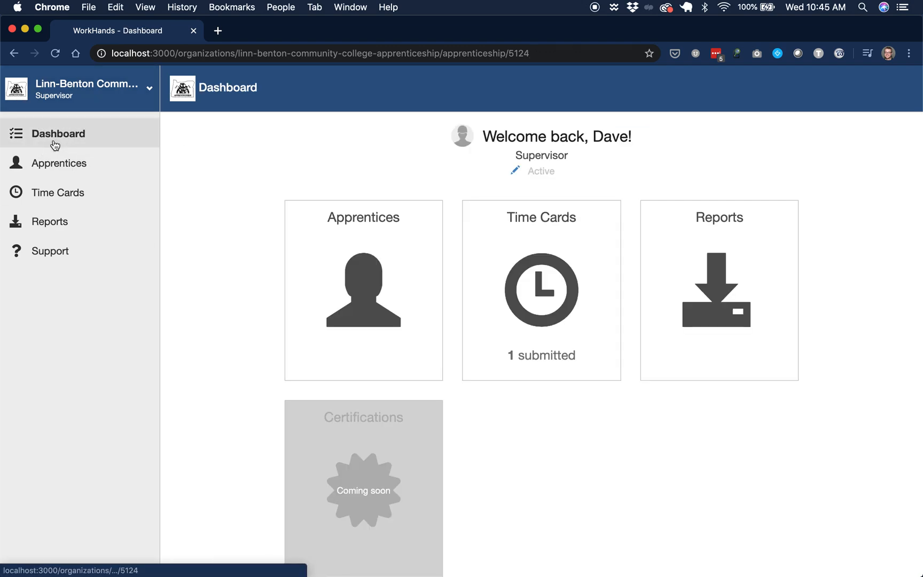
- Open the supervisor's submitted time cards and check the options of the Status and Month filters without changing them
left_click(547, 300)
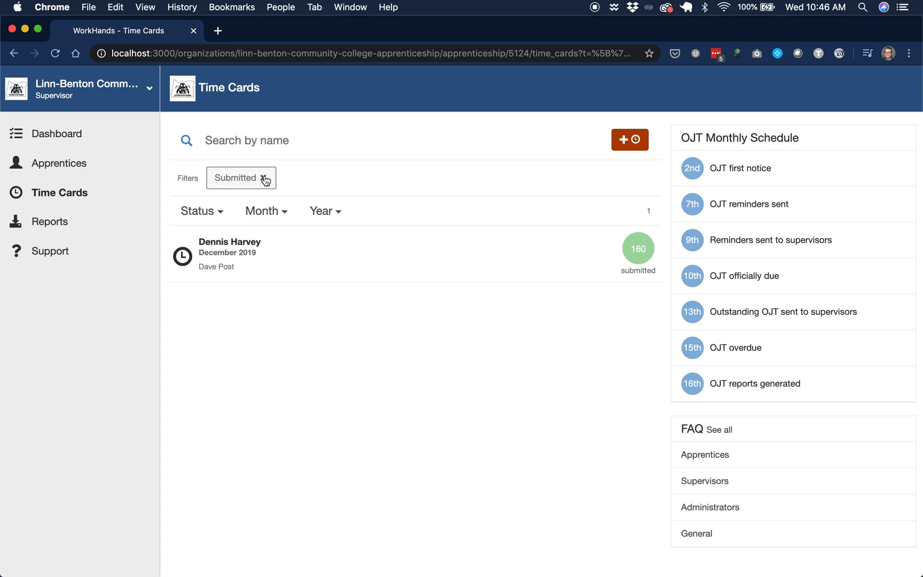
left_click(212, 208)
left_click(426, 433)
left_click(274, 217)
left_click(377, 340)
left_click(356, 370)
- Open the submitted December 2019 time card, review its hours, and view the rejection feedback form without submitting it
left_click(365, 264)
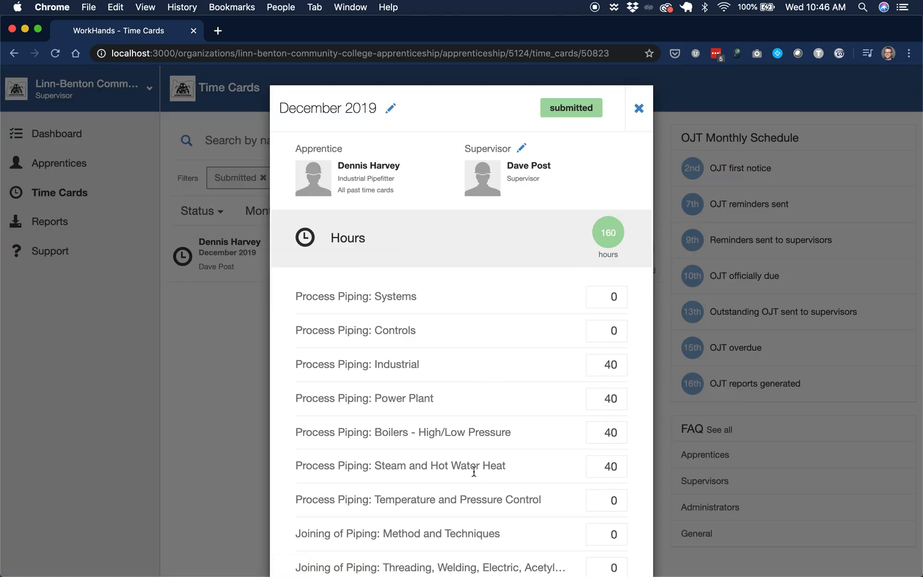
scroll(474, 471, "down", 5)
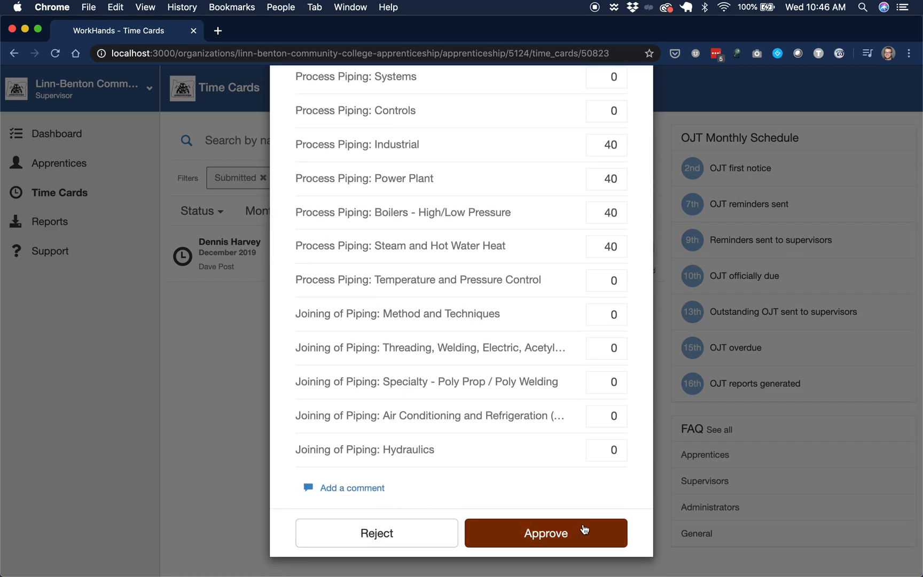
left_click(372, 532)
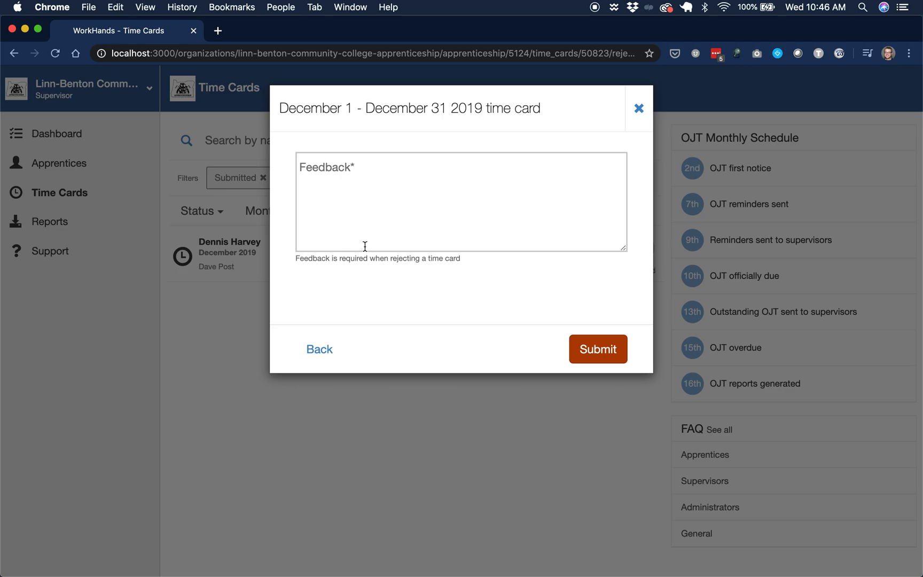
left_click(329, 350)
- Approve the December 2019 time card and close its dialog
scroll(433, 370, "down", 5)
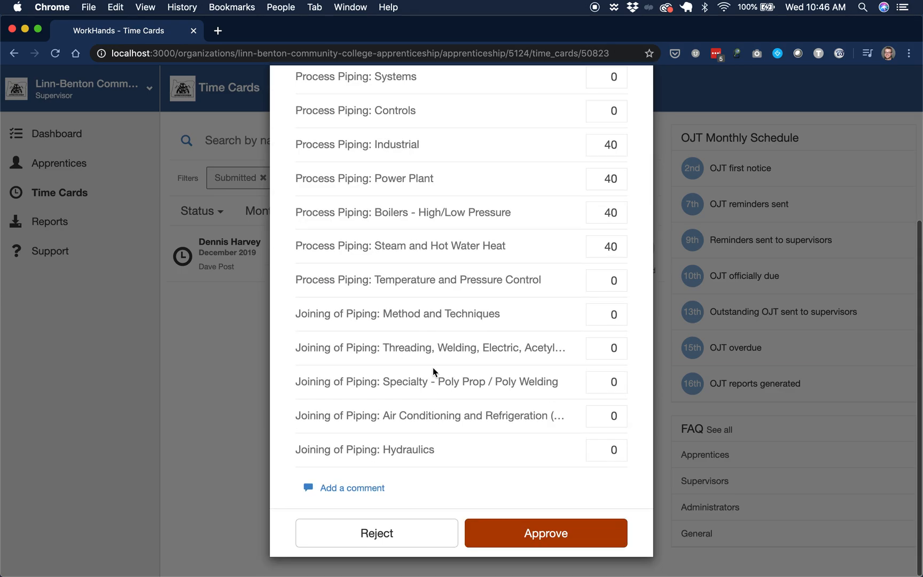
left_click(504, 529)
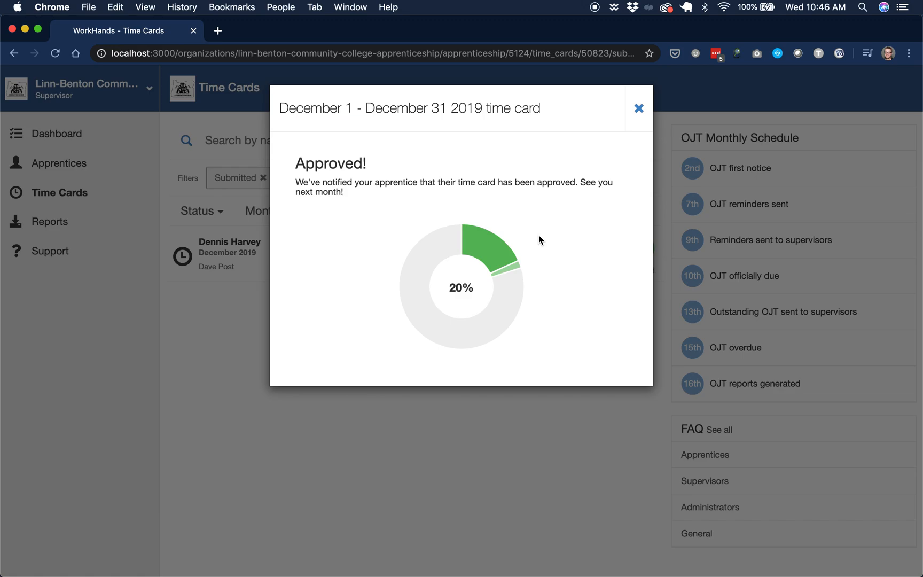
left_click(639, 109)
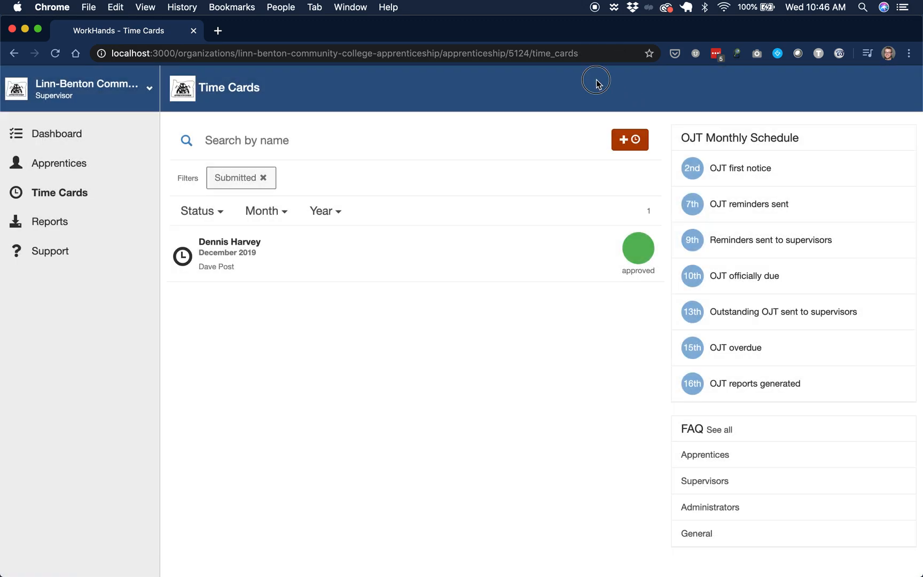
- Return to the dashboard, view a new support conversation without sending a message, and close the support chat
left_click(105, 135)
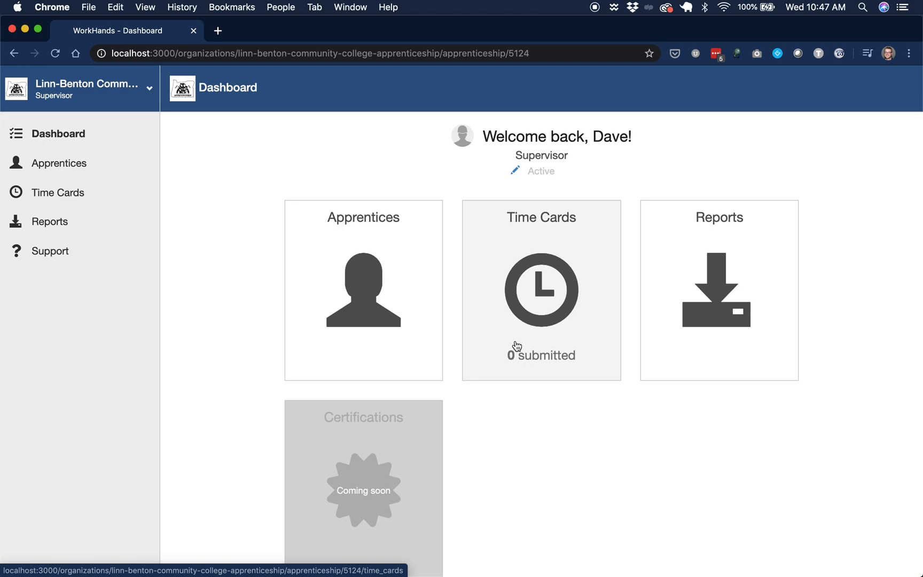
left_click(570, 486)
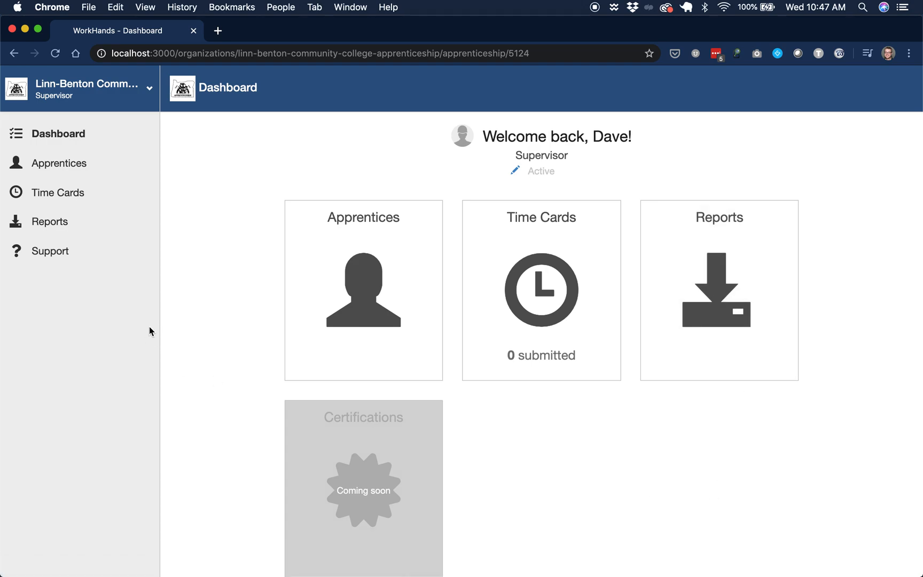
left_click(87, 245)
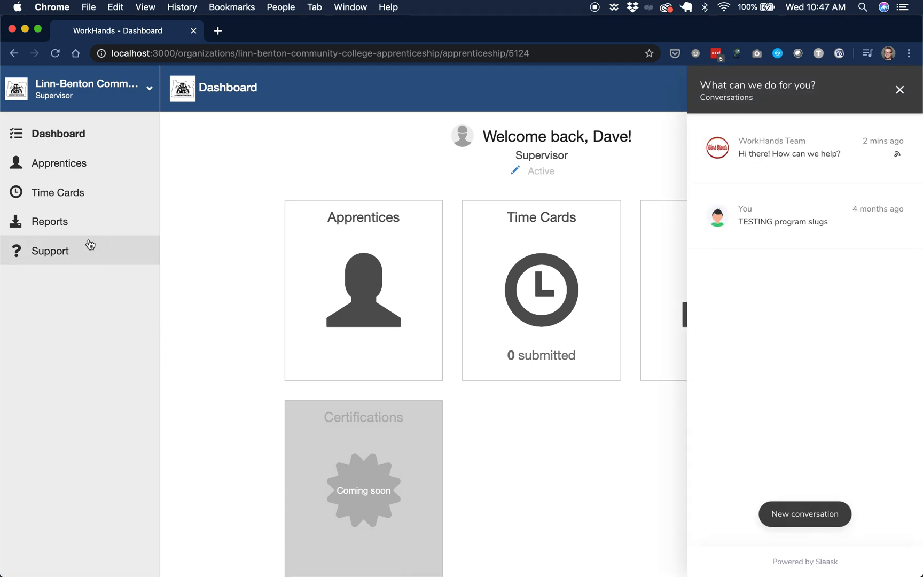
left_click(810, 505)
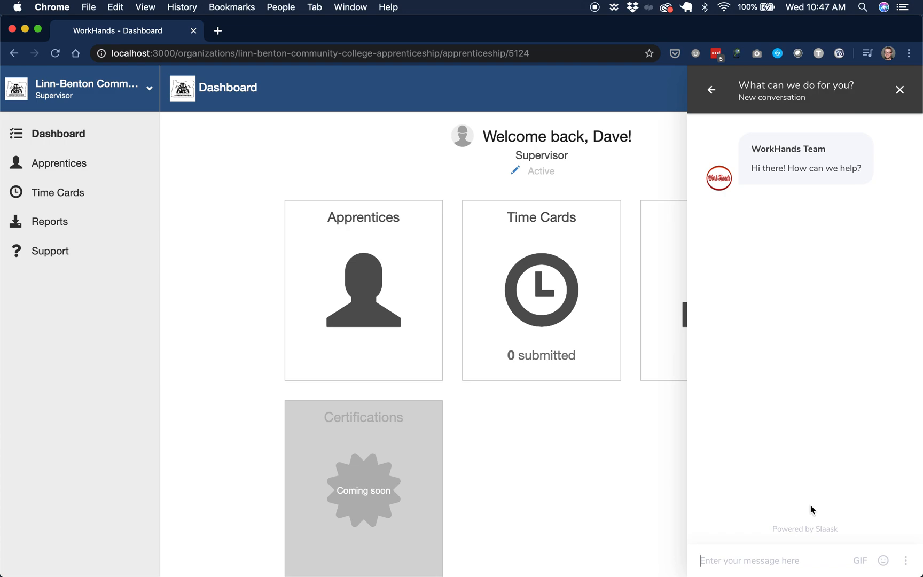
left_click(900, 89)
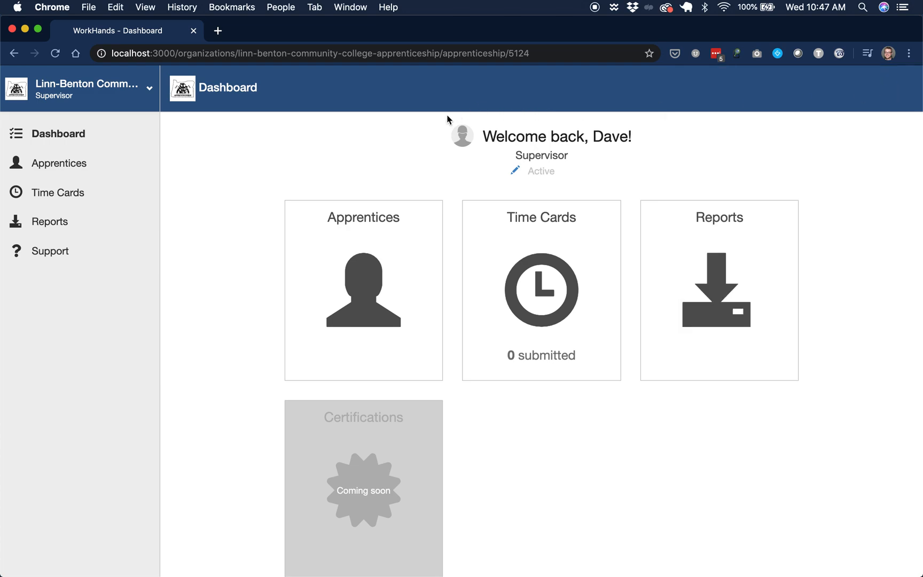
scroll(225, 254, "up", 3)
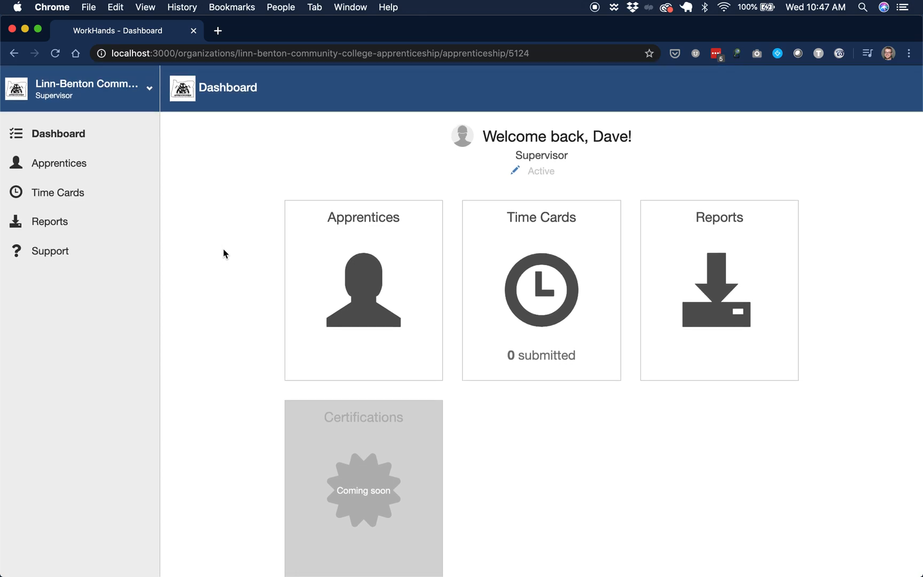